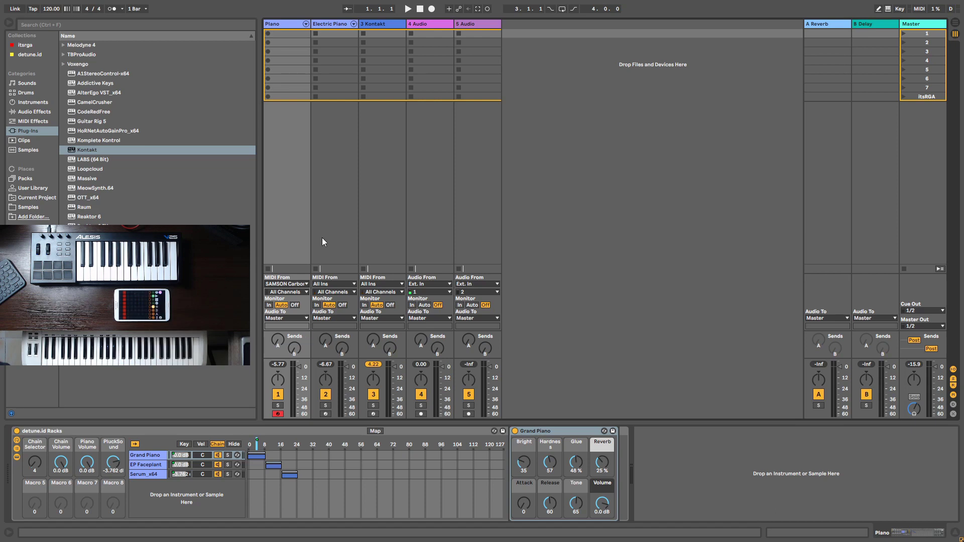
Set the Electric Piano track's MIDI input to Alesis V Good Input (V25) and arm the track for recording.
{"action": "left_click", "coordinate": [339, 24]}
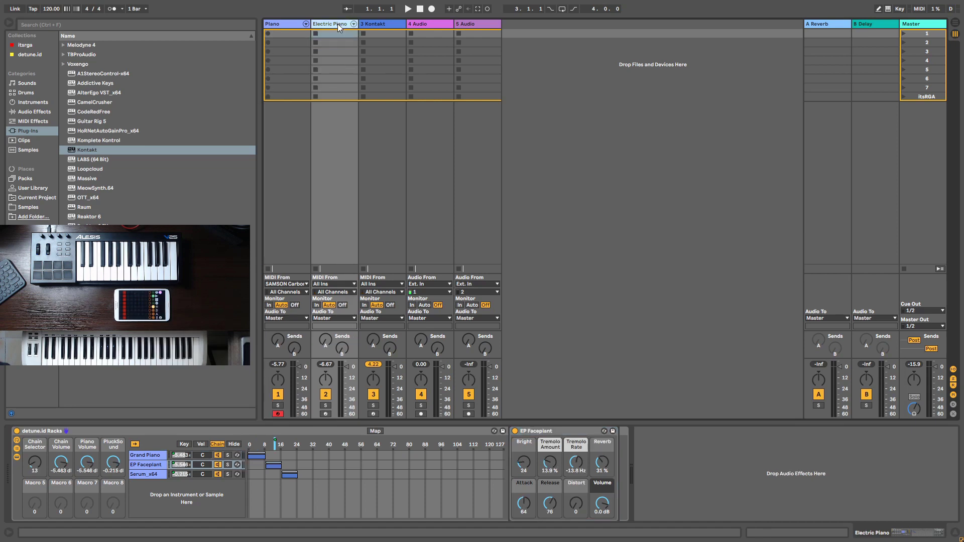
{"action": "left_click", "coordinate": [351, 283]}
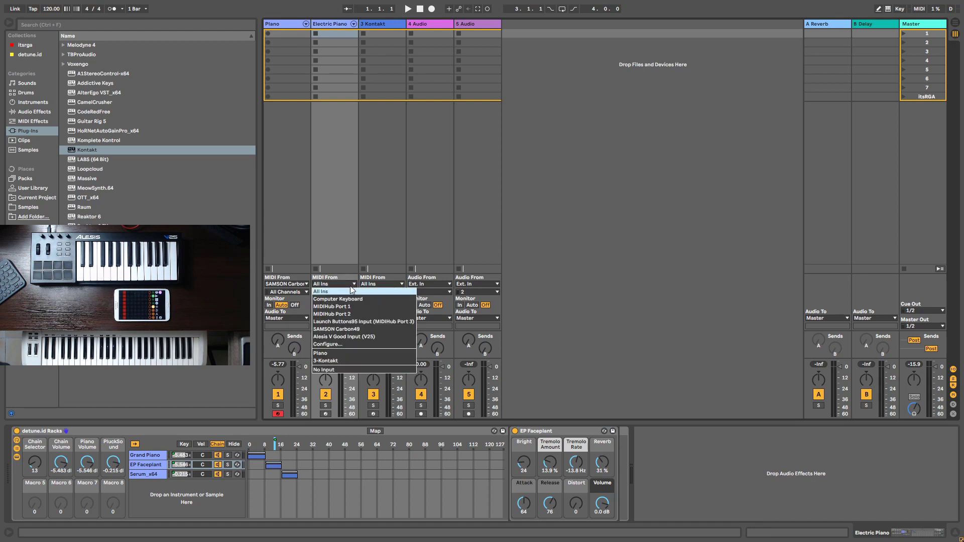
{"action": "left_click", "coordinate": [349, 336]}
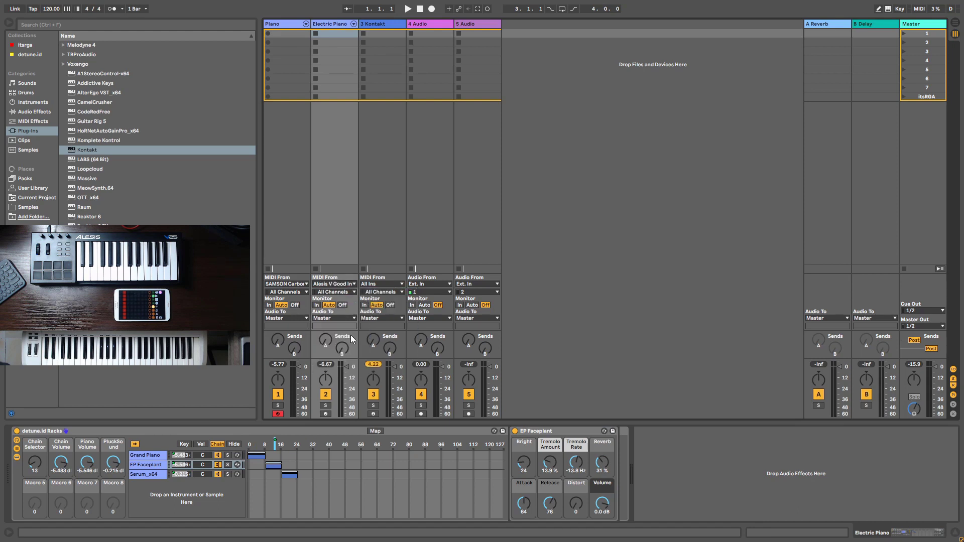
{"action": "left_click", "coordinate": [326, 414]}
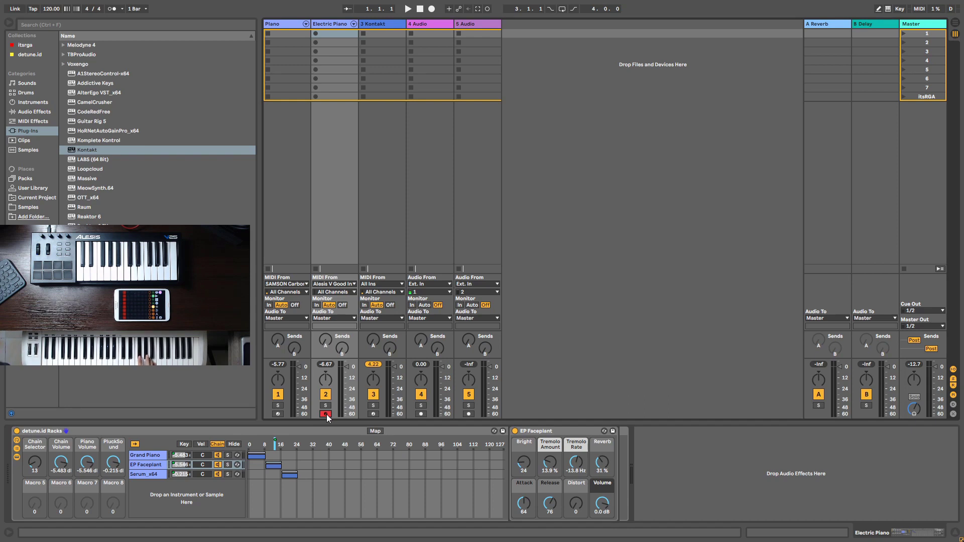
Set the Kontakt track's MIDI input to Alesis V Good Input (V25) and arm the track for recording.
{"action": "left_click", "coordinate": [390, 198]}
{"action": "left_click", "coordinate": [389, 284]}
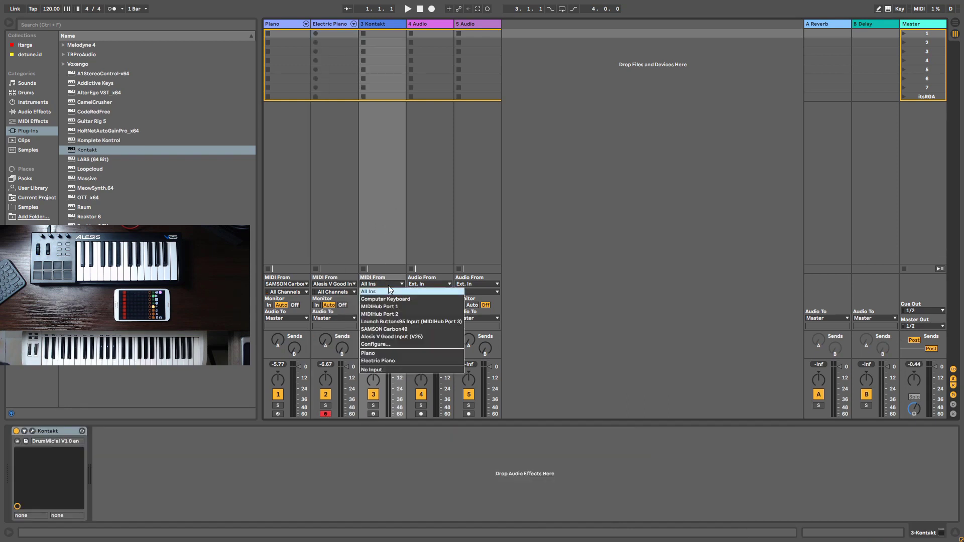
{"action": "left_click", "coordinate": [400, 336]}
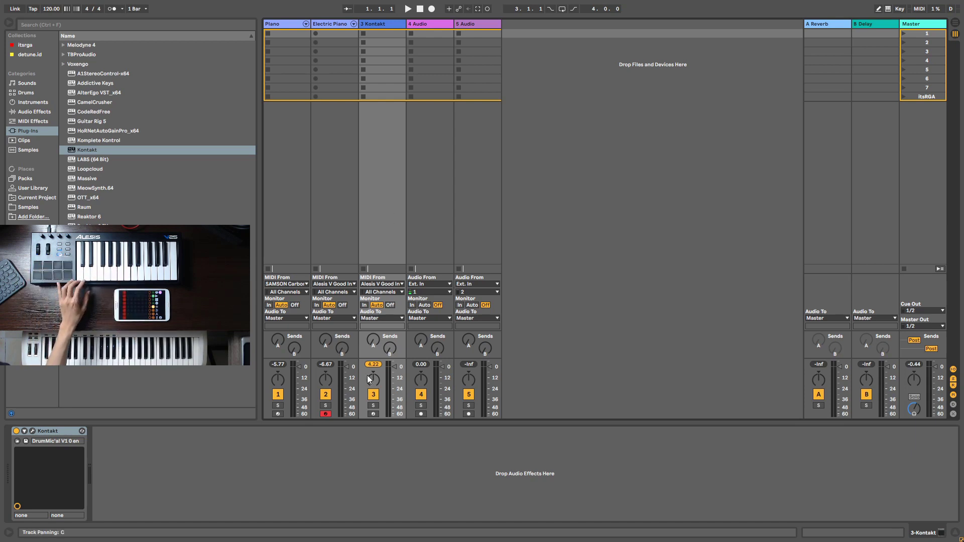
{"action": "left_click", "coordinate": [373, 414]}
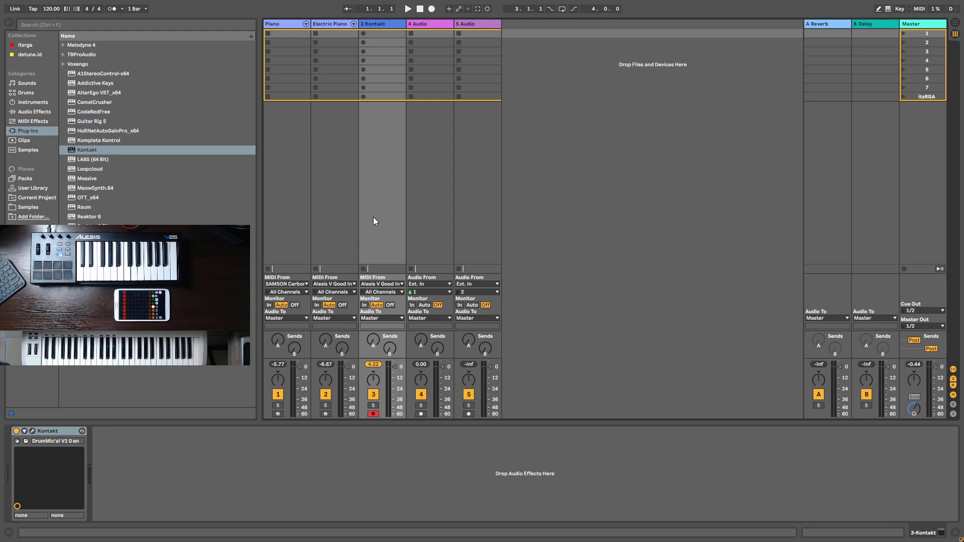
Restrict the Kontakt track's MIDI input to Ch. 10.
{"action": "left_click", "coordinate": [395, 294]}
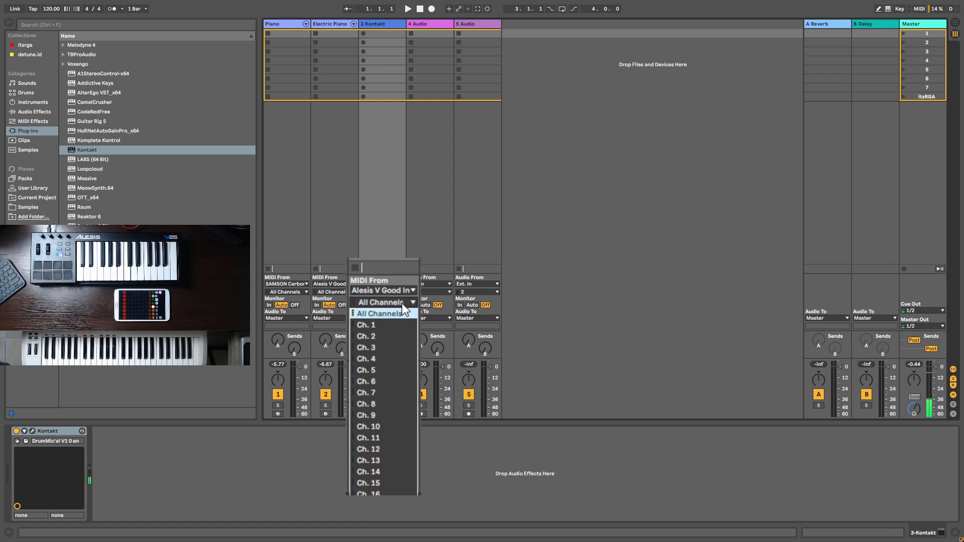
{"action": "left_click", "coordinate": [398, 217]}
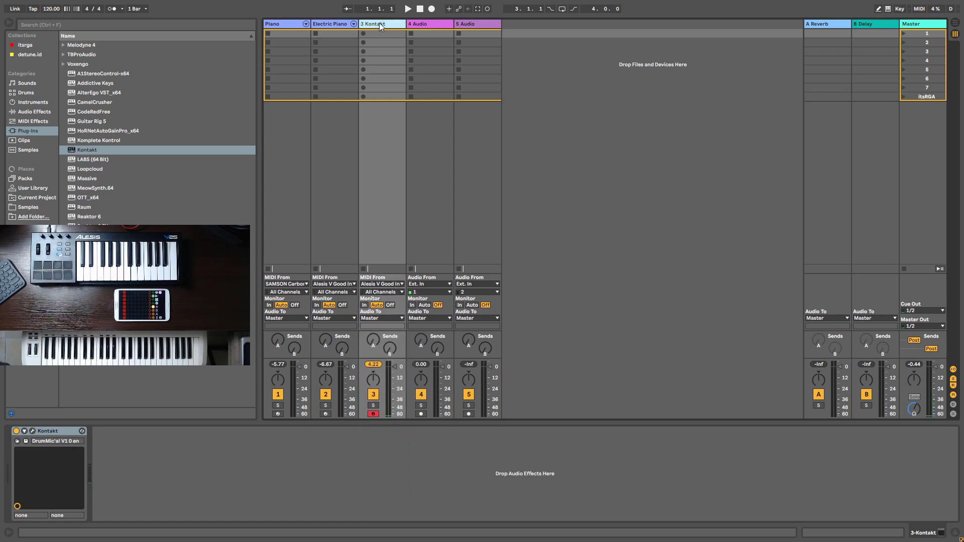
{"action": "left_click", "coordinate": [401, 292]}
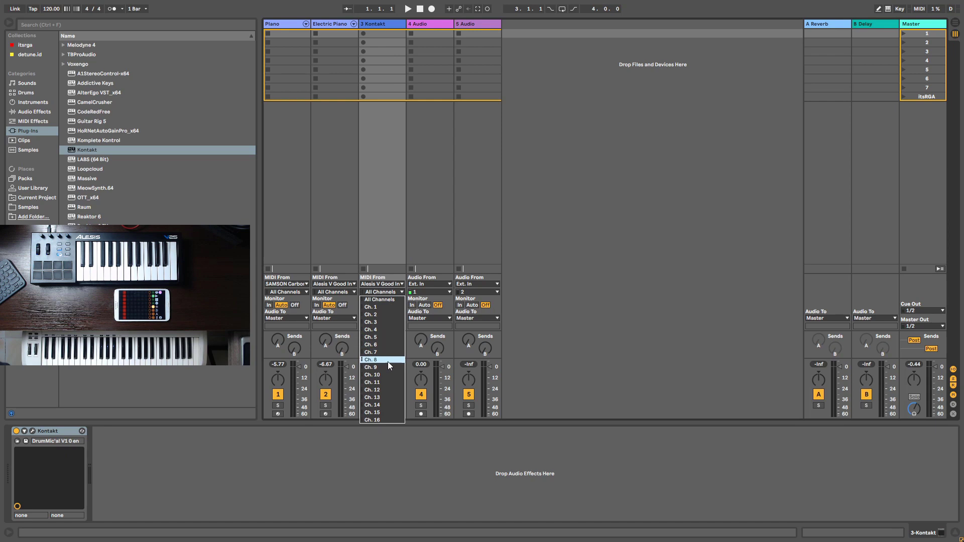
{"action": "left_click", "coordinate": [385, 376]}
Restrict the Electric Piano track's MIDI input to Ch. 7 and arm the track.
{"action": "left_click", "coordinate": [337, 26]}
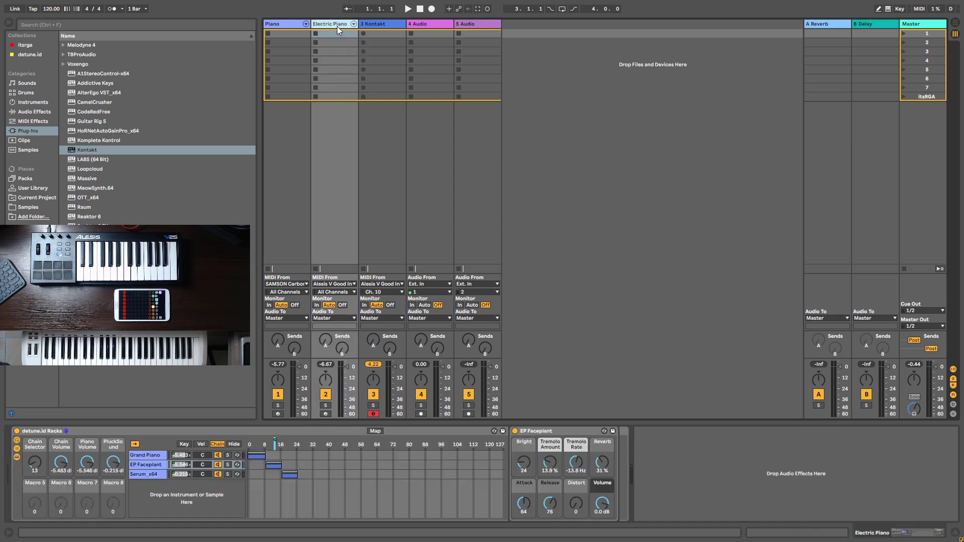
{"action": "left_click", "coordinate": [350, 292]}
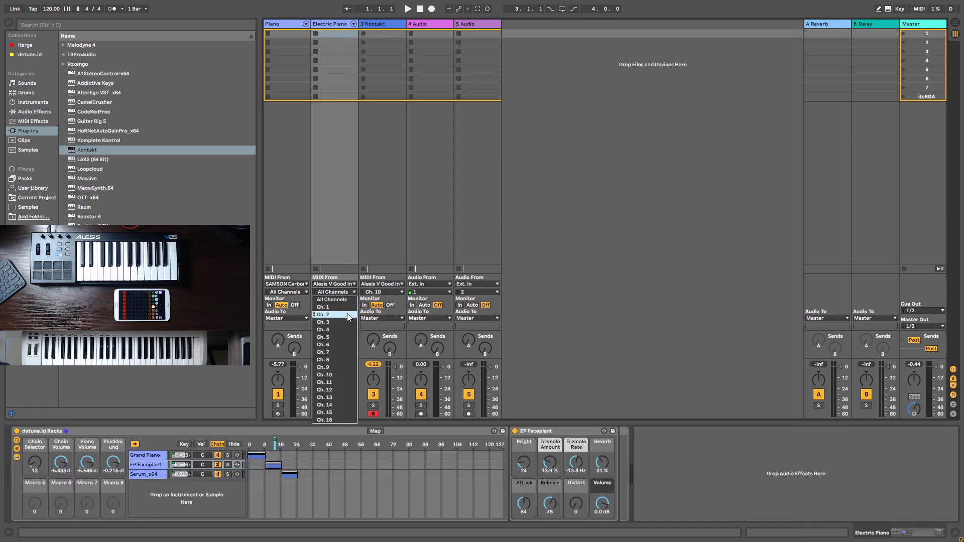
{"action": "left_click", "coordinate": [340, 355]}
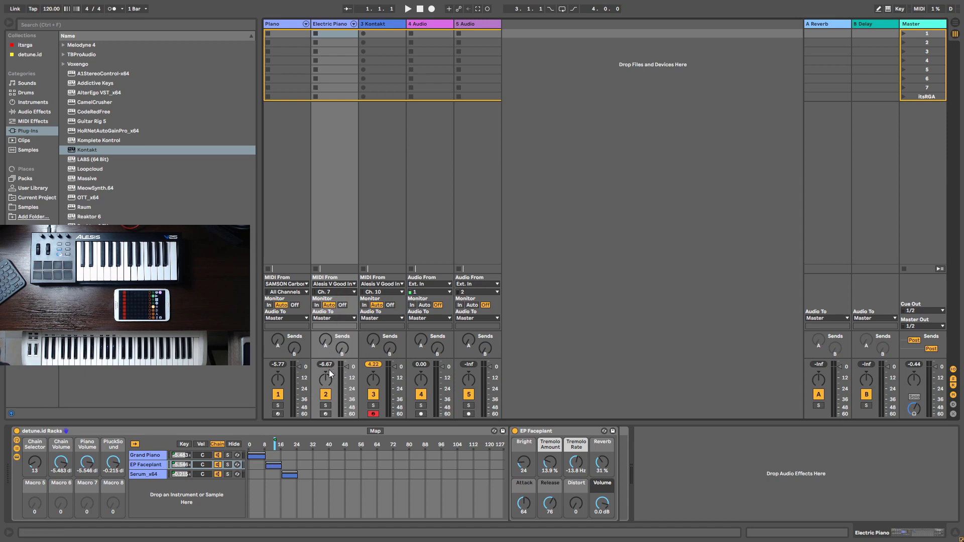
{"action": "left_click", "coordinate": [325, 414]}
Review the control surface assignments and the available control surface scripts in the Link/MIDI preferences.
{"action": "key", "text": "ctrl+comma"}
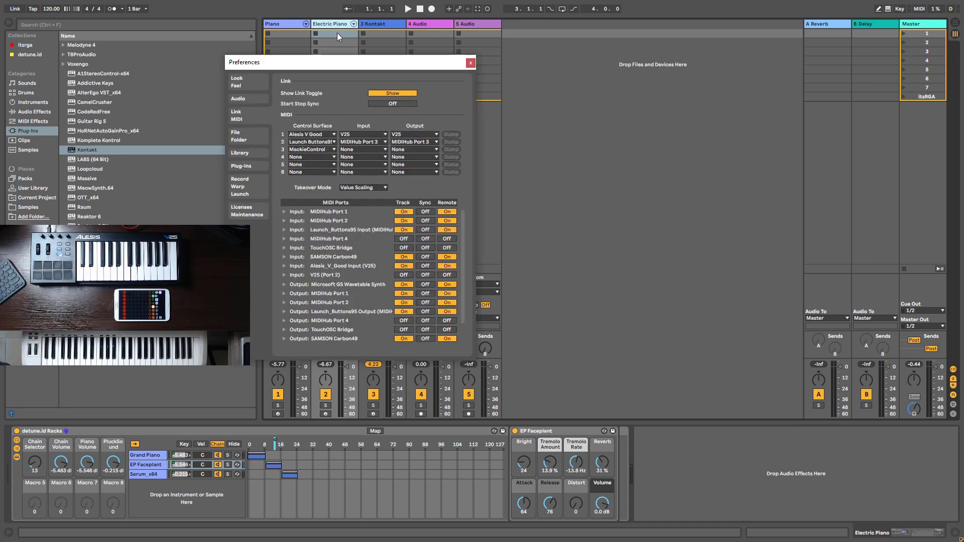
{"action": "left_click_drag", "start_coordinate": [324, 65], "coordinate": [463, 62]}
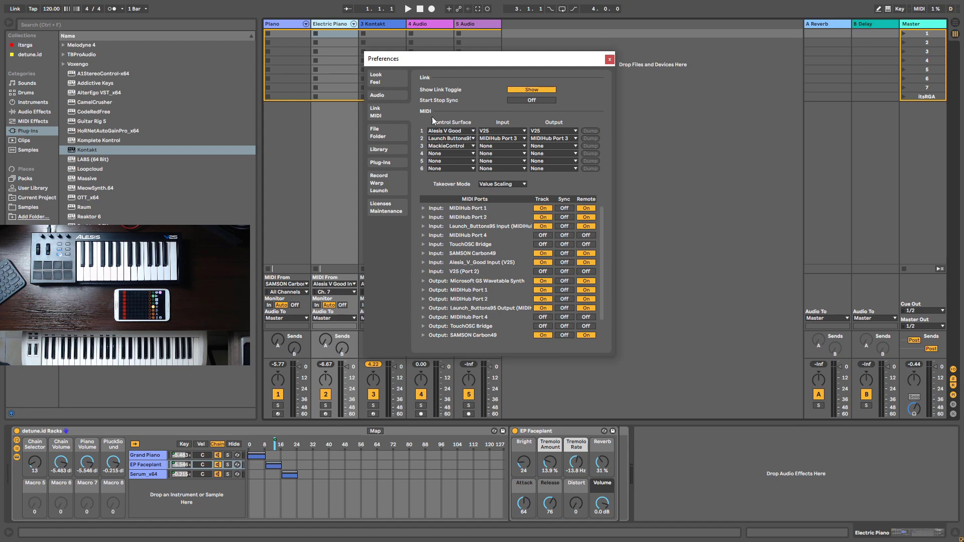
{"action": "left_click", "coordinate": [471, 153]}
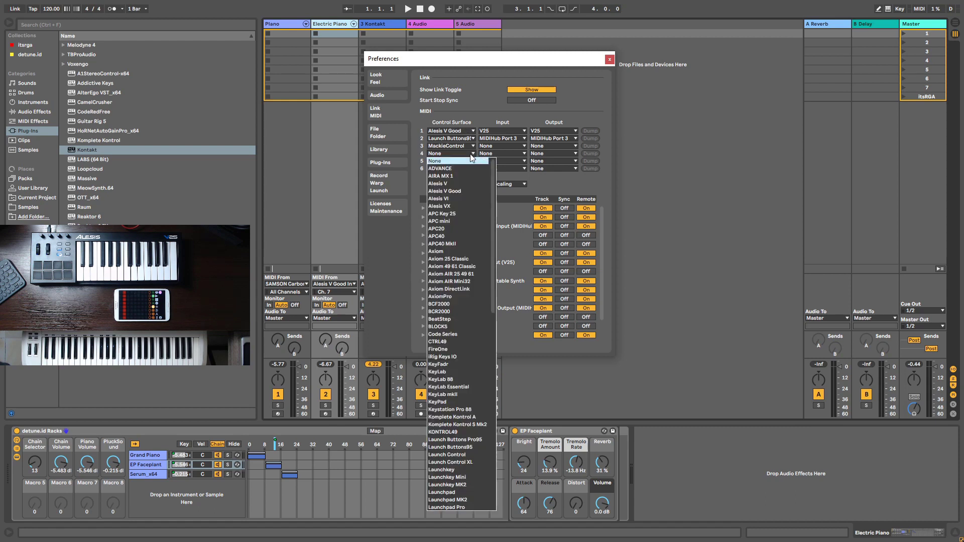
{"action": "left_click", "coordinate": [475, 100]}
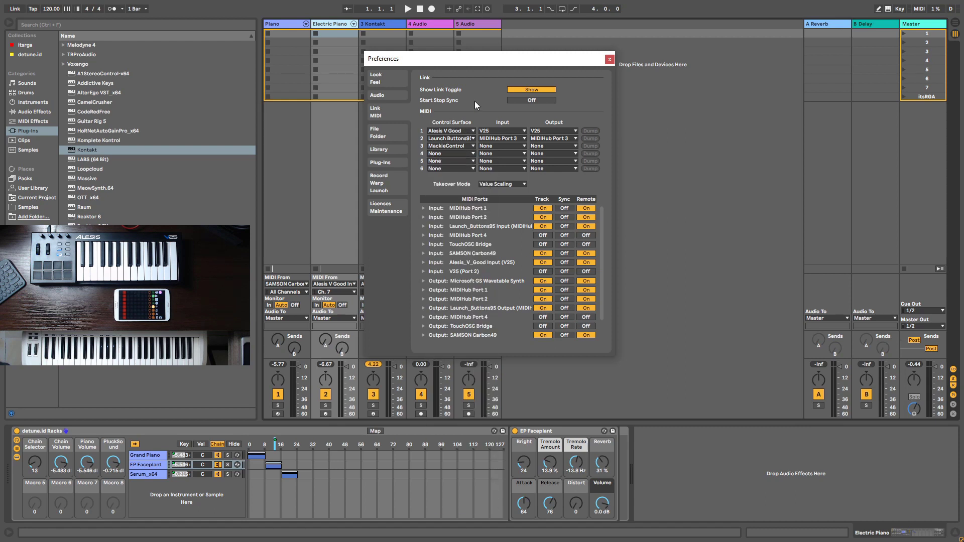
{"action": "left_click_drag", "start_coordinate": [472, 59], "coordinate": [559, 58]}
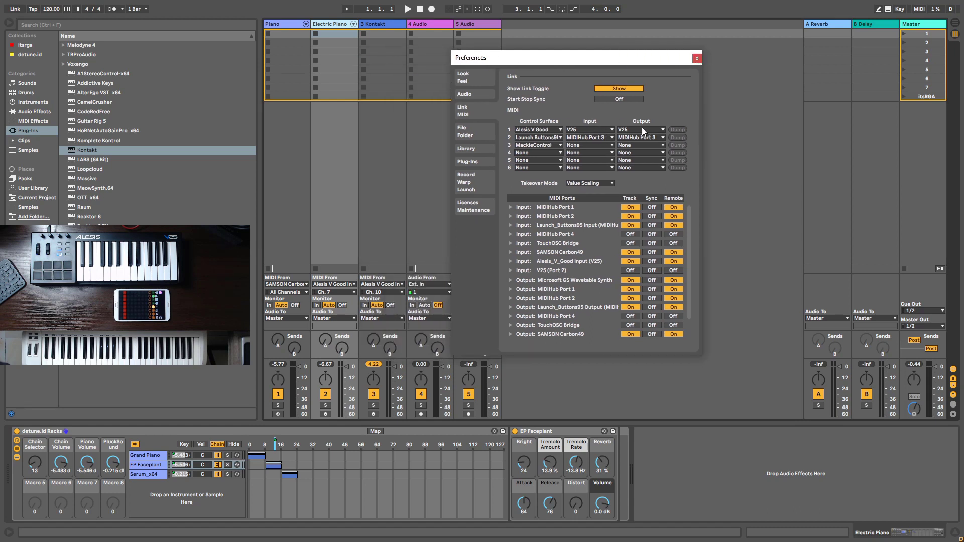
{"action": "left_click", "coordinate": [697, 59]}
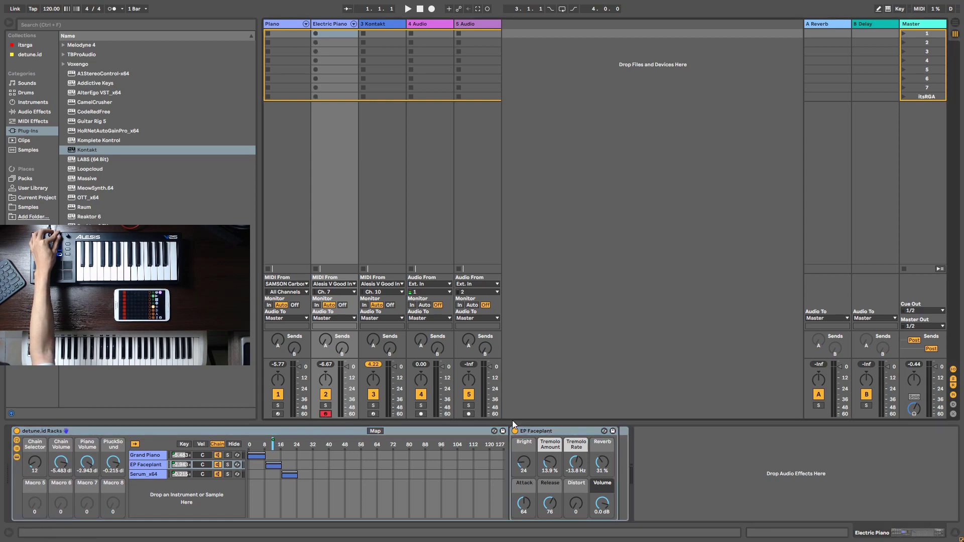
Select the EP Faceplant rack on the Electric Piano track so the hardware knobs control its macros.
{"action": "left_click", "coordinate": [547, 431]}
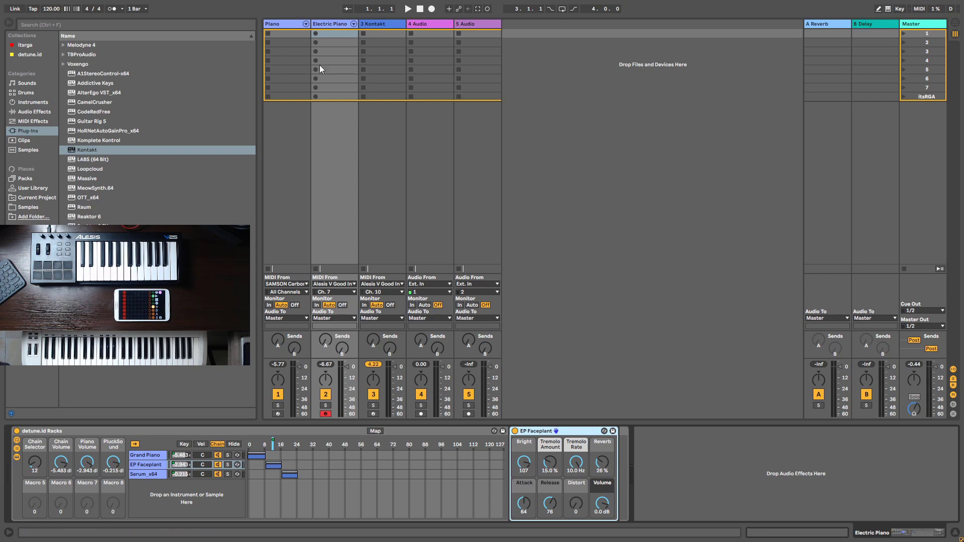
Arm the Piano track and select its Grand Piano rack so the hardware knobs control its macros.
{"action": "left_click", "coordinate": [280, 25]}
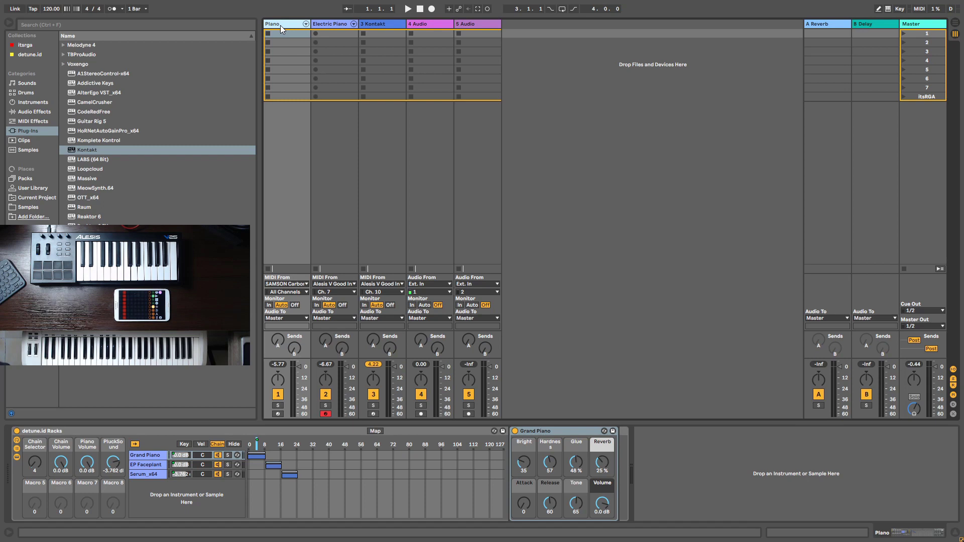
{"action": "left_click", "coordinate": [278, 414]}
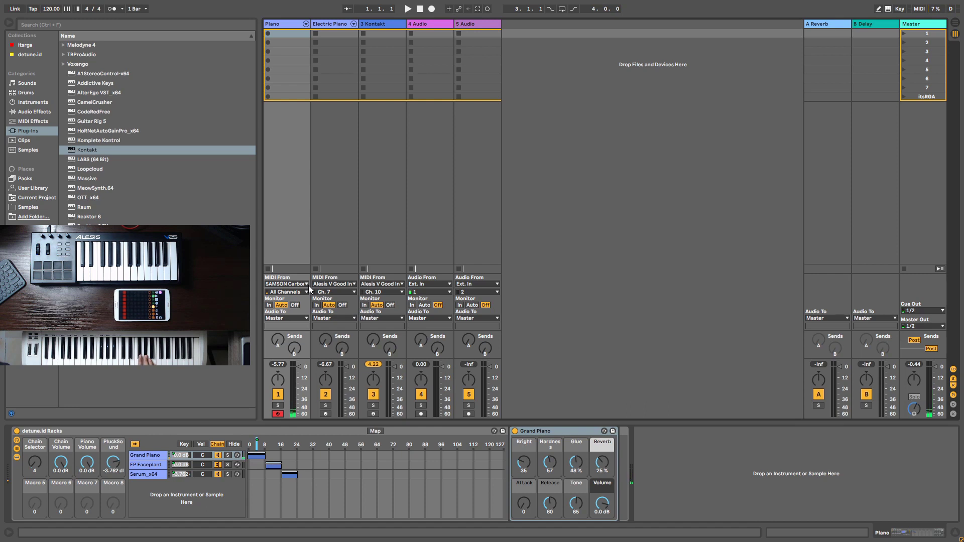
{"action": "left_click", "coordinate": [227, 432]}
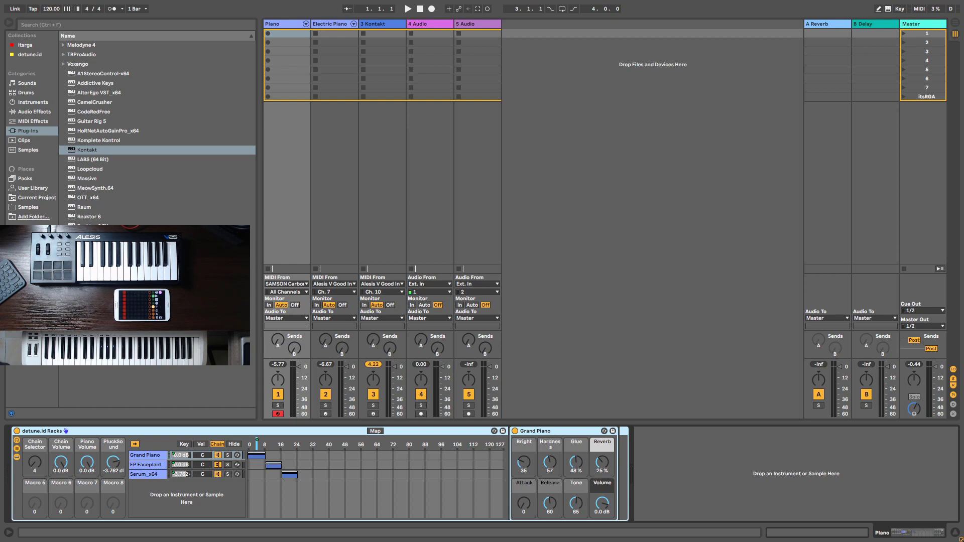
{"action": "left_click", "coordinate": [564, 429]}
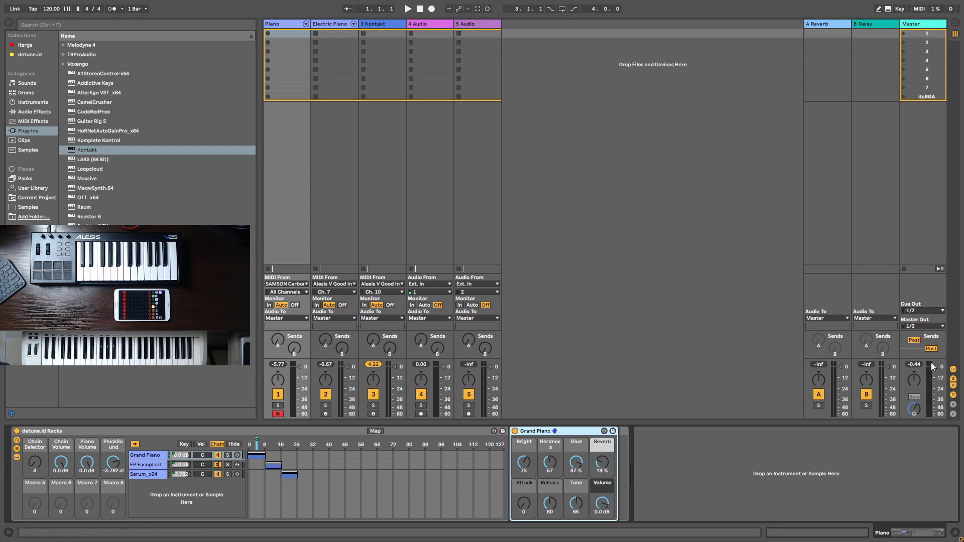
MIDI-map the Master track's volume to the controller knob on channel 1, CC 70.
{"action": "left_click", "coordinate": [921, 9]}
{"action": "left_click", "coordinate": [936, 371]}
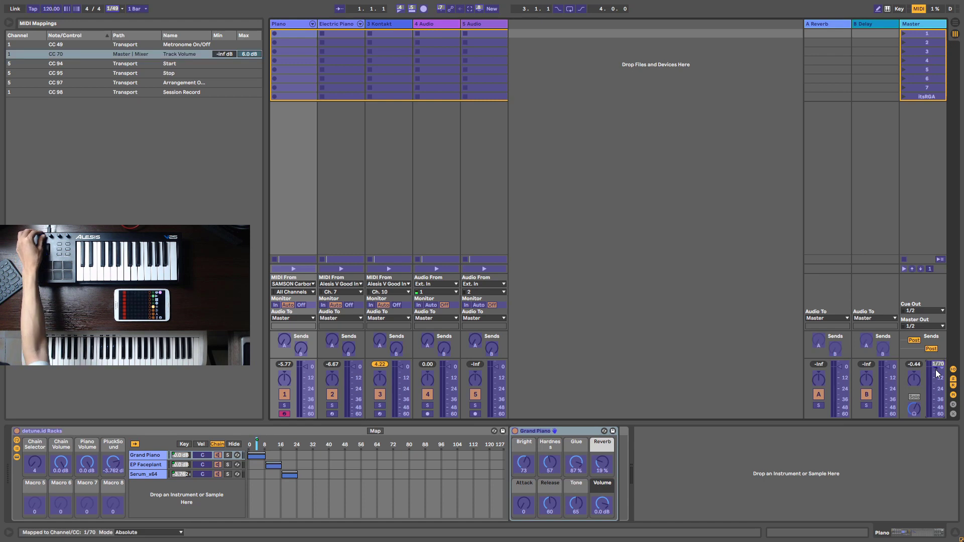
{"action": "left_click", "coordinate": [919, 9]}
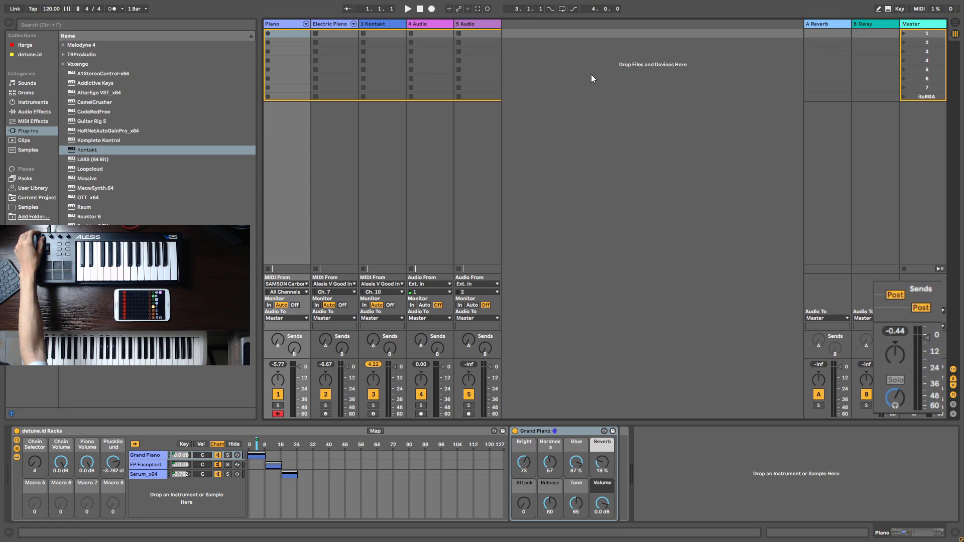
Switch between the Kontakt, Electric Piano and Piano tracks to check the Master volume mapping on each selection.
{"action": "left_click", "coordinate": [367, 23]}
{"action": "left_click", "coordinate": [325, 23]}
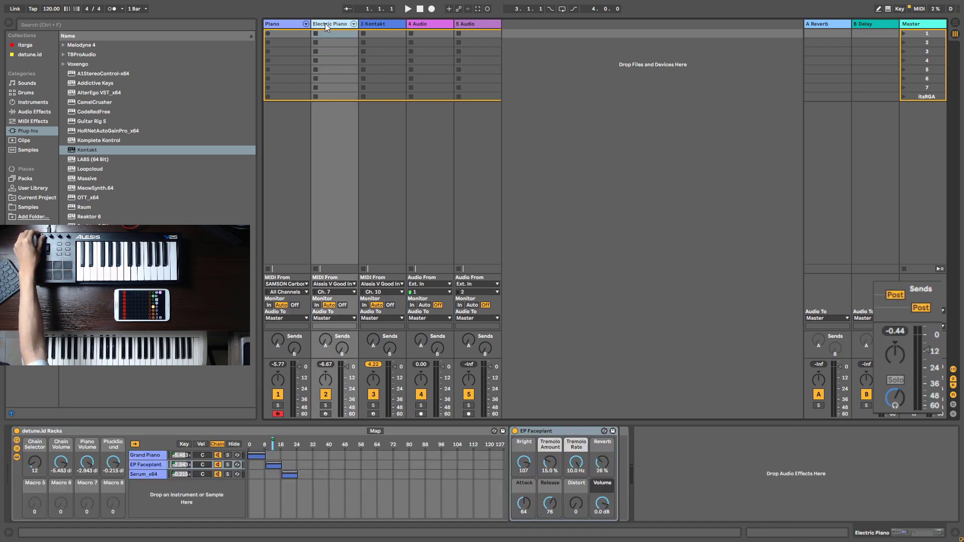
{"action": "left_click", "coordinate": [292, 23]}
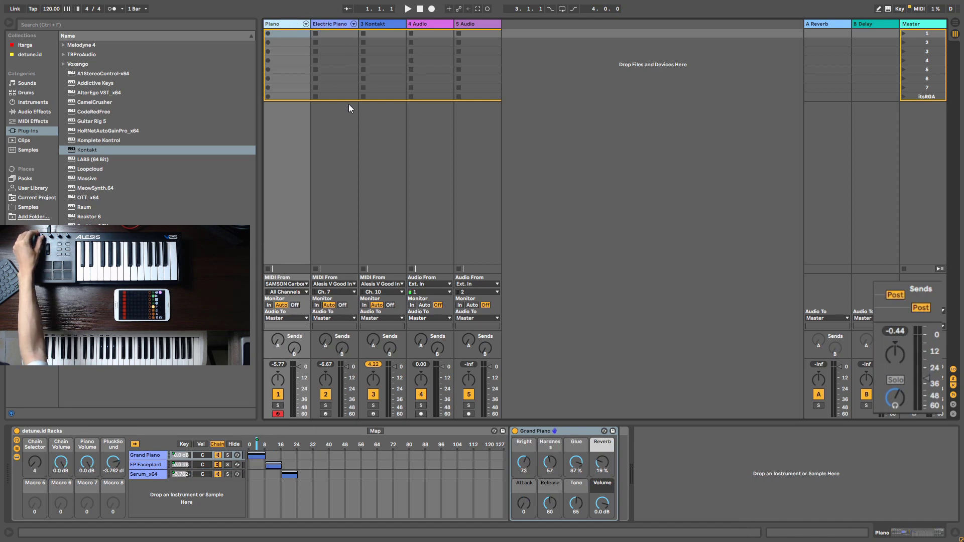